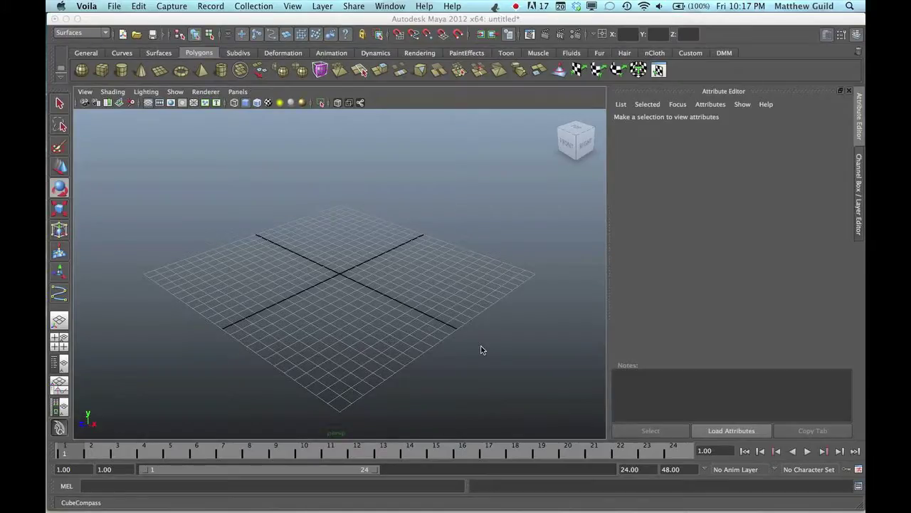
Step: Switch from the perspective view to a single maximized top view of the grid
click(419, 309)
key(space)
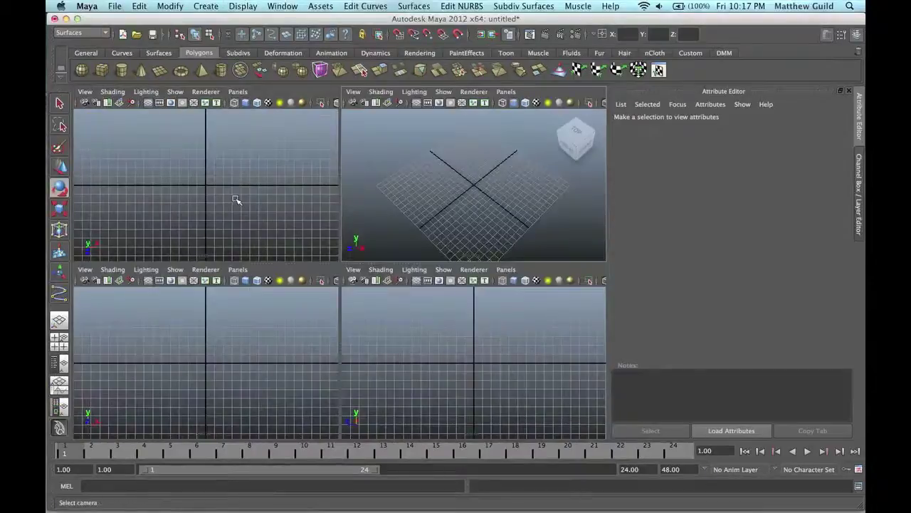
key(space)
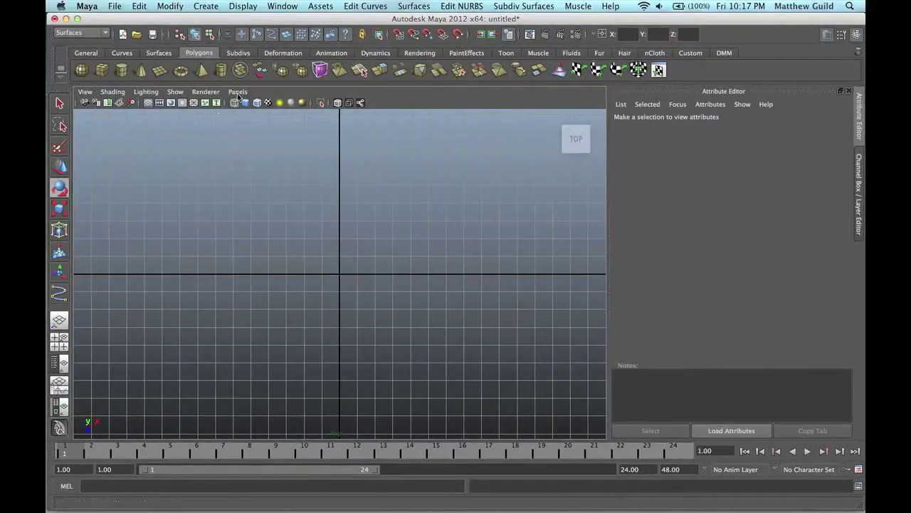
click(206, 6)
Step: Draw a grid-snapped CV curve along the X axis with a knob bump near the centre
click(235, 98)
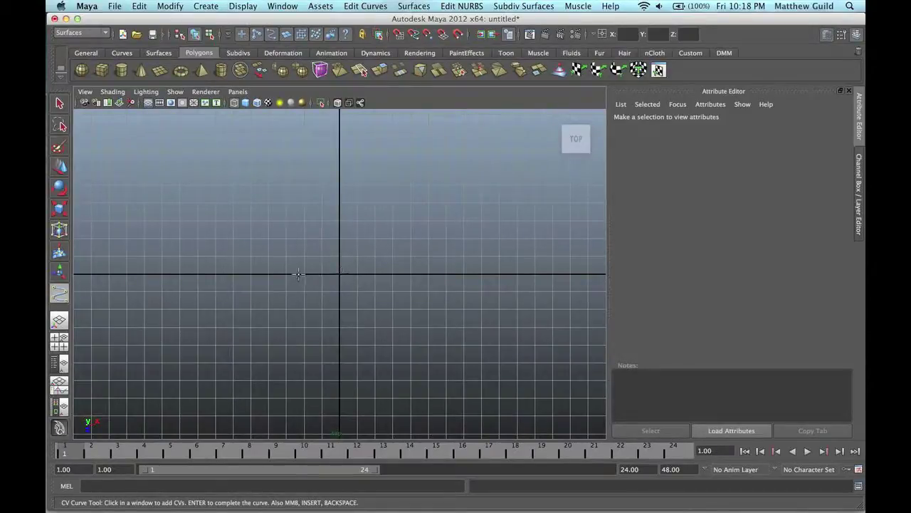
key(x)
click(232, 273)
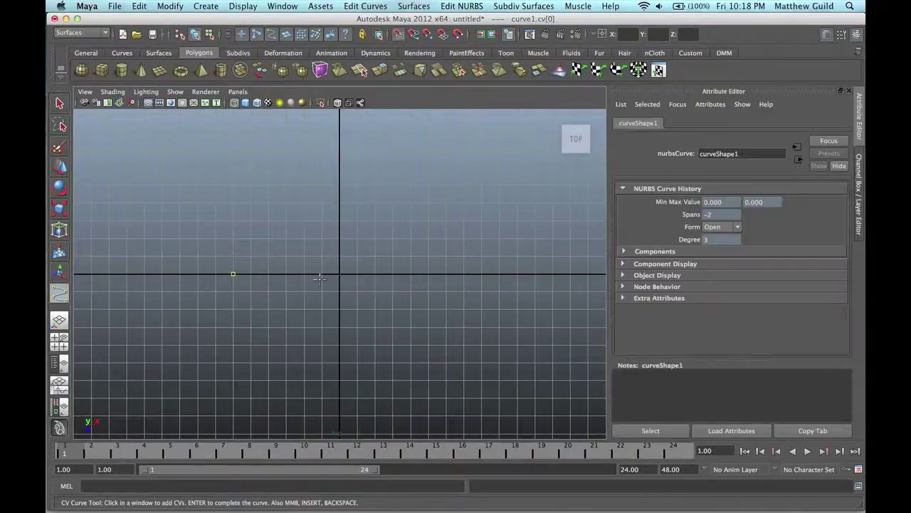
click(305, 237)
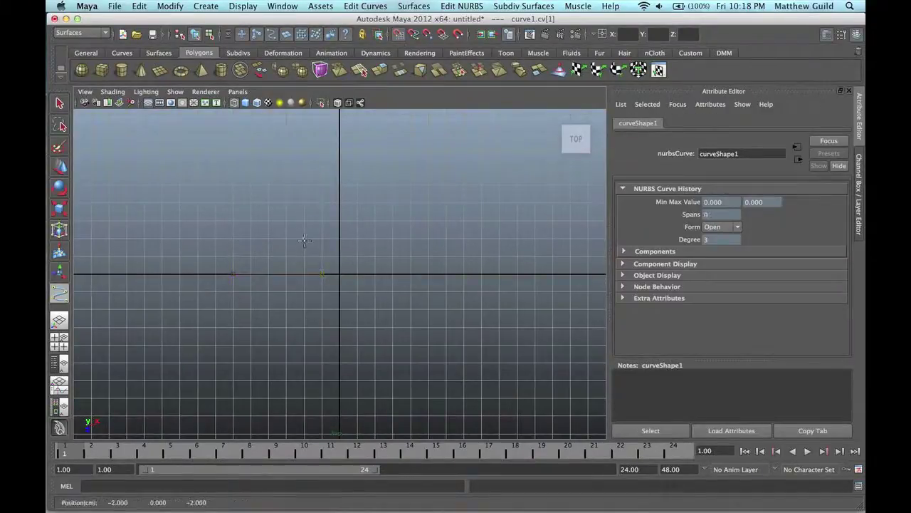
click(339, 204)
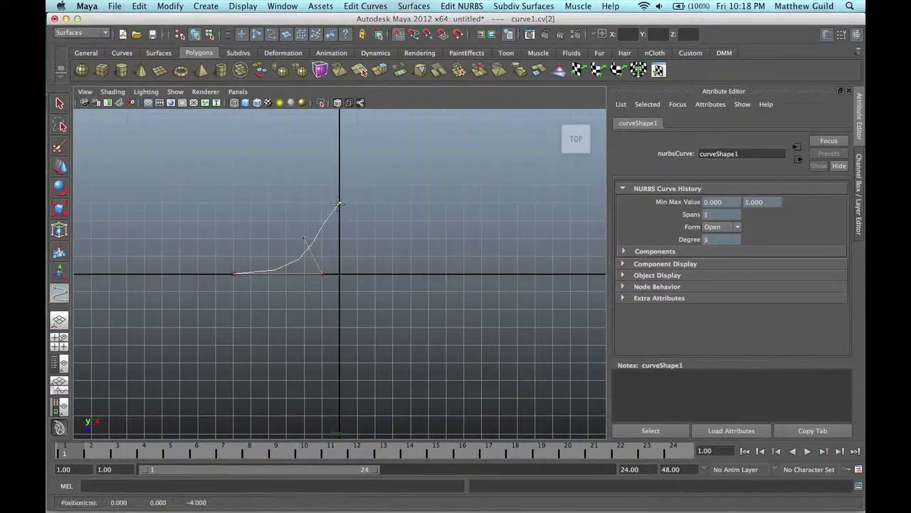
click(375, 237)
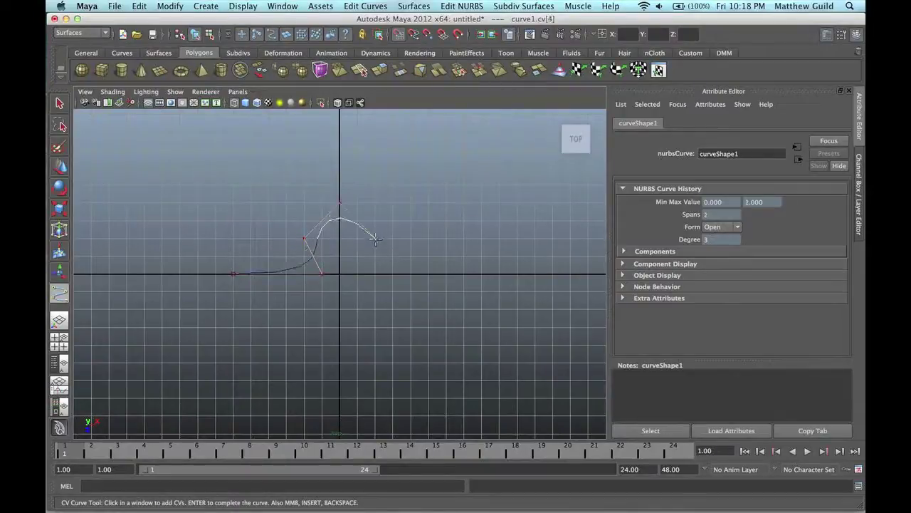
click(356, 273)
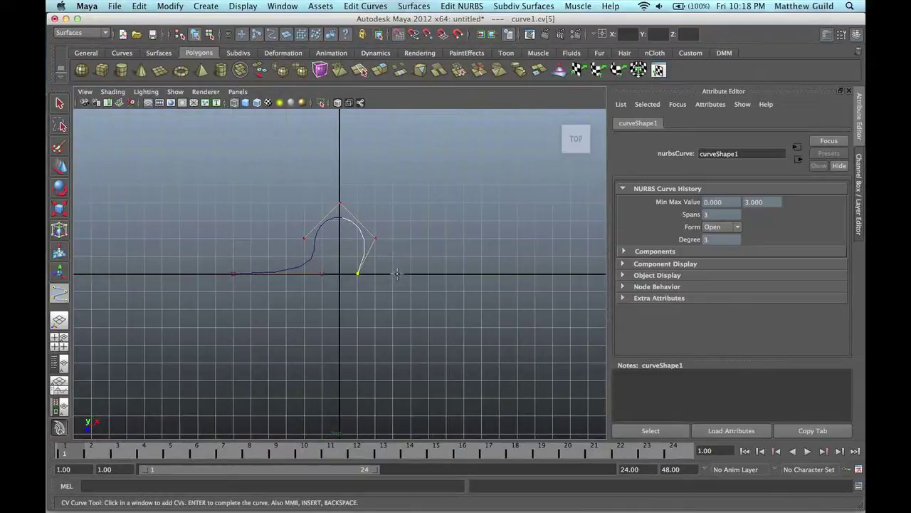
click(446, 273)
Step: Finish curve1, display it smooth, and select its control vertex at the origin
key(e)
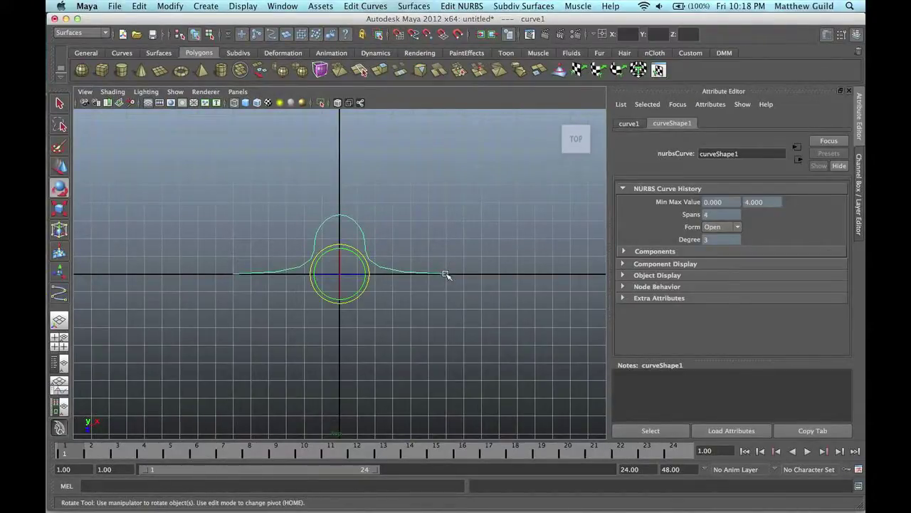
key(3)
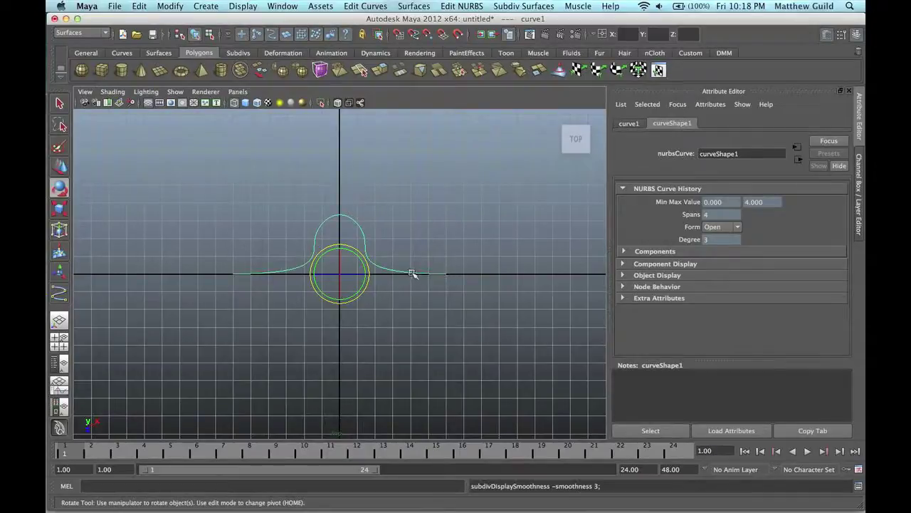
right_click(339, 274)
click(464, 259)
drag(311, 271, 329, 287)
key(w)
key(e)
key(r)
Step: Scale the three knob CVs and the point below the axis to round the tab
drag(287, 198, 343, 245)
key(w)
key(e)
key(r)
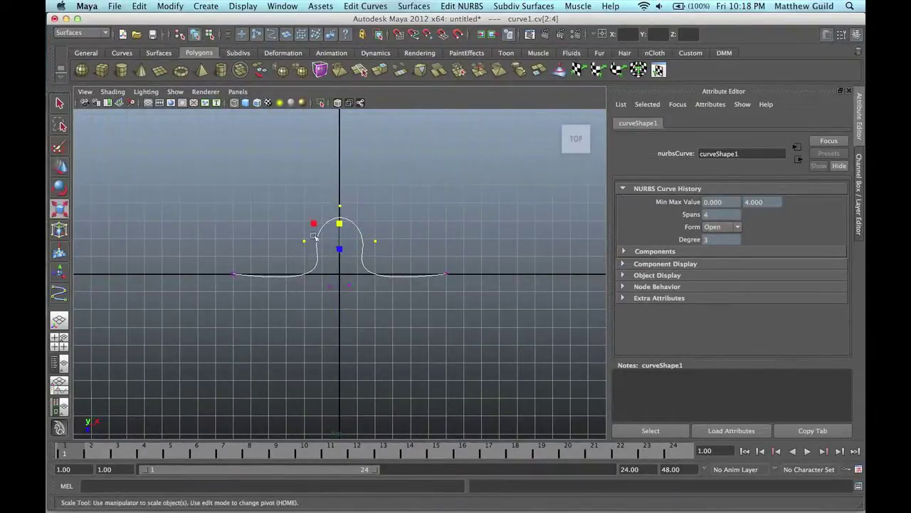
drag(313, 223, 312, 224)
click(331, 285)
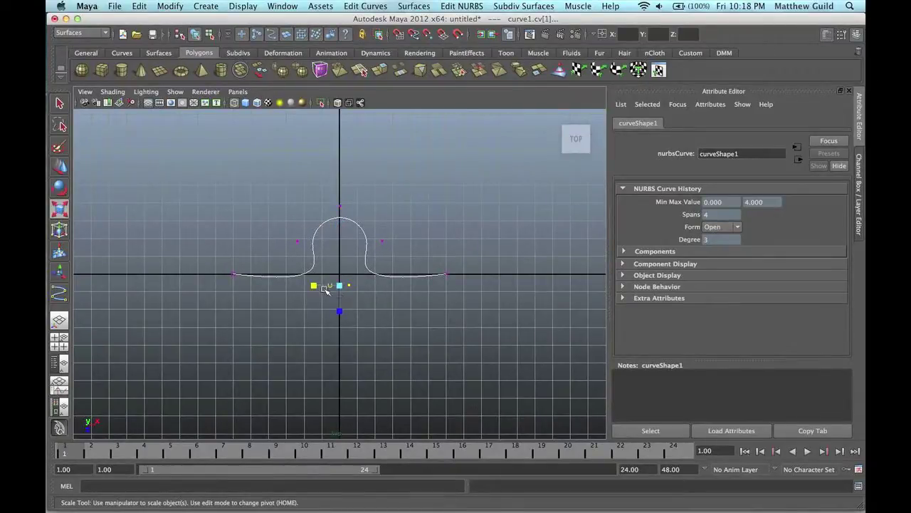
drag(319, 287, 314, 286)
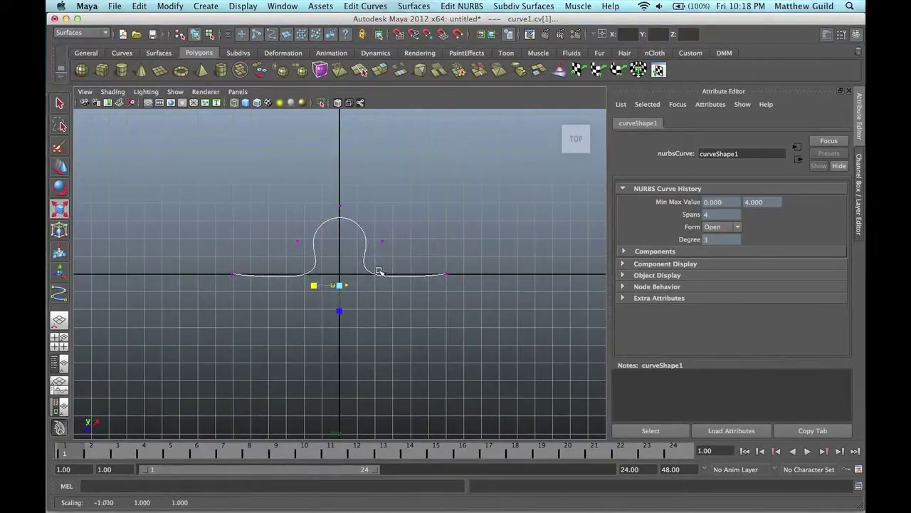
right_drag(380, 278, 405, 263)
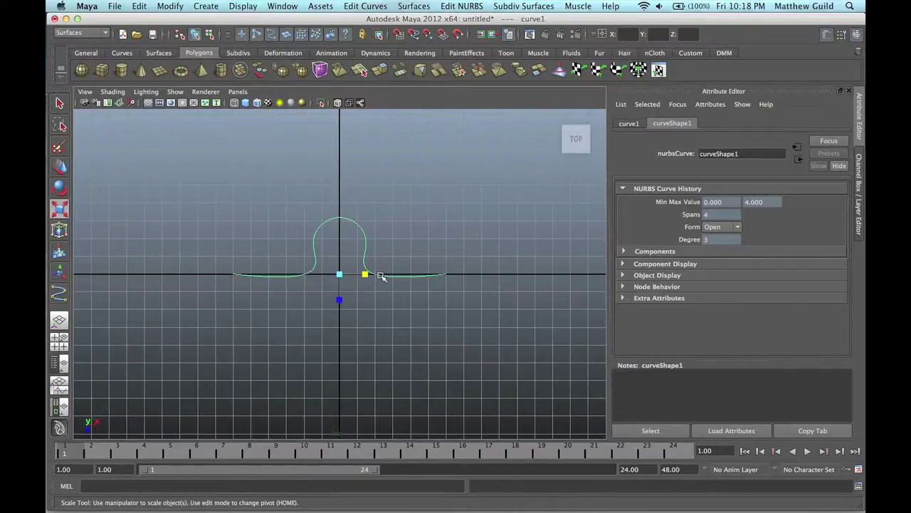
Step: Snap curve1's pivot to its right end at X 6 and duplicate it as curve2
key(Insert)
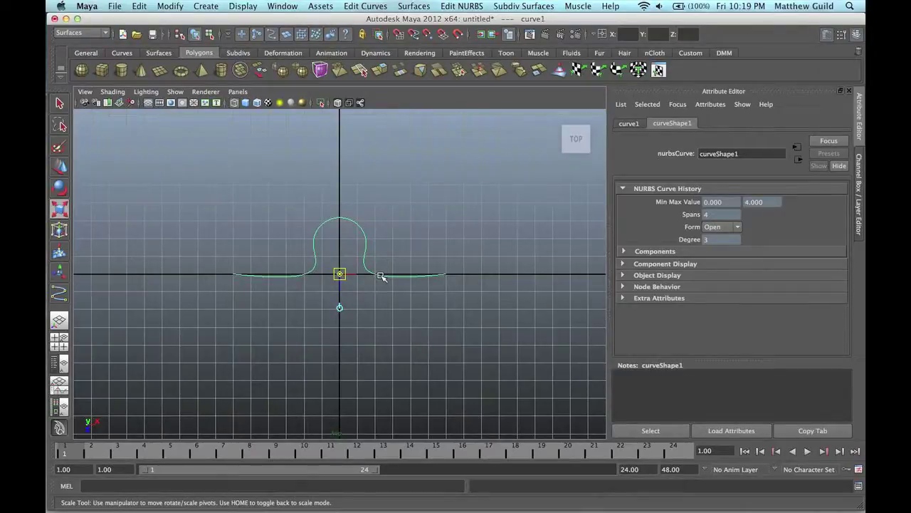
key(x)
drag(355, 276, 447, 274)
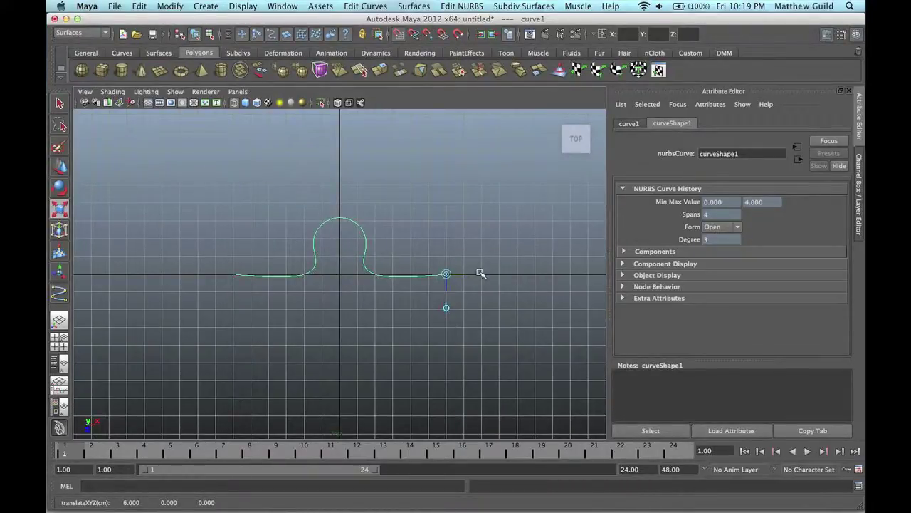
key(Insert)
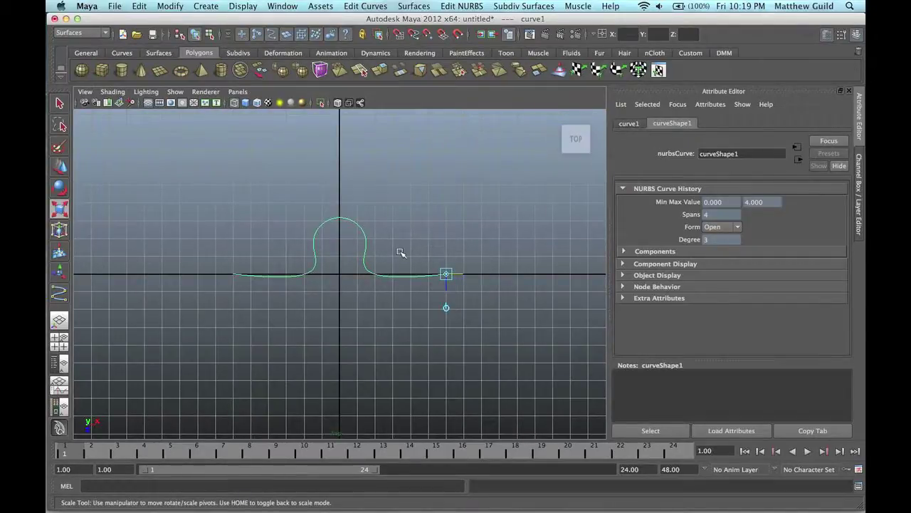
key(ctrl+d)
Step: Rotate the duplicate 90° in Y, then duplicate it and move the copy down
click(626, 124)
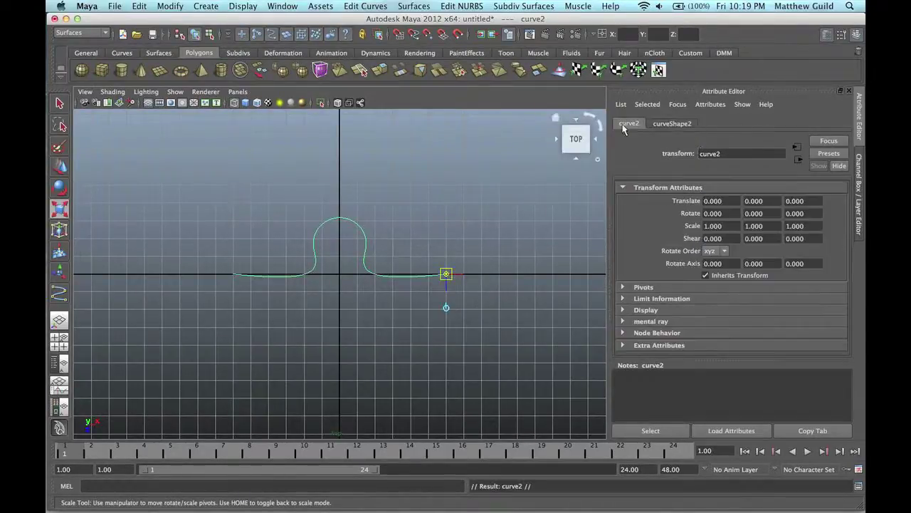
key(Tab)
text(9)
key(Return)
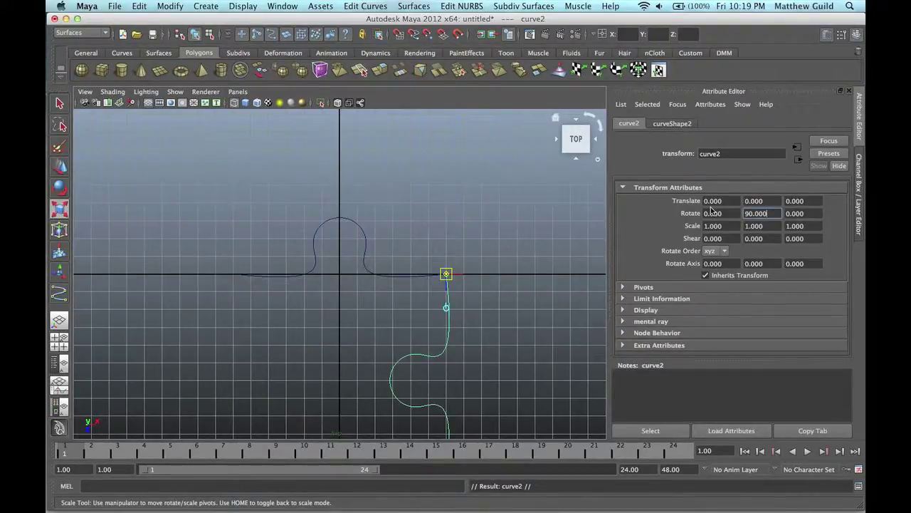
click(137, 7)
click(158, 274)
scroll(488, 320, down, 5)
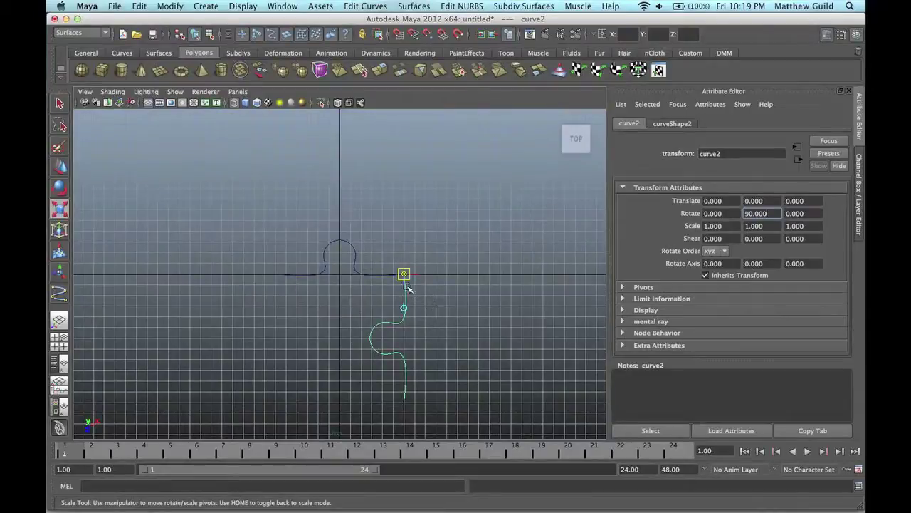
drag(405, 285, 407, 403)
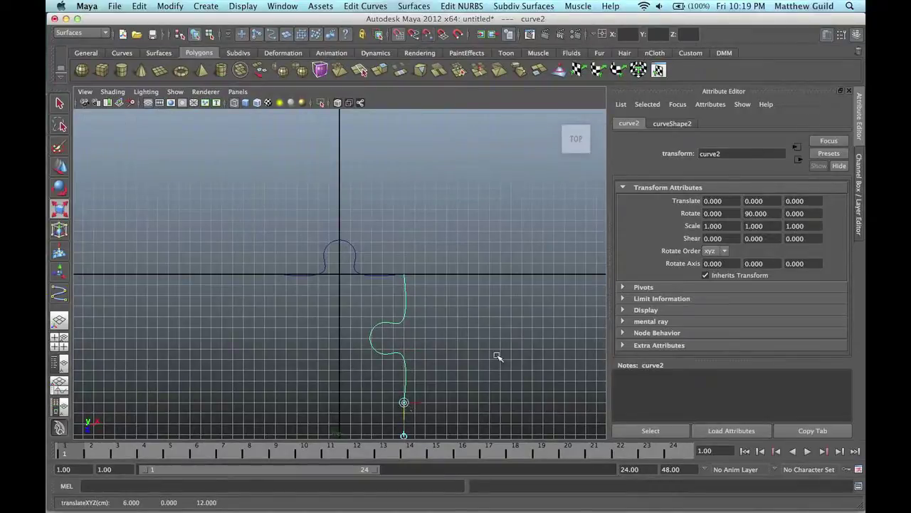
Step: Duplicate the side curve, rotate it 180° in Y, and slide it left along the bottom
key(ctrl+d)
double_click(756, 213)
text(180)
key(Return)
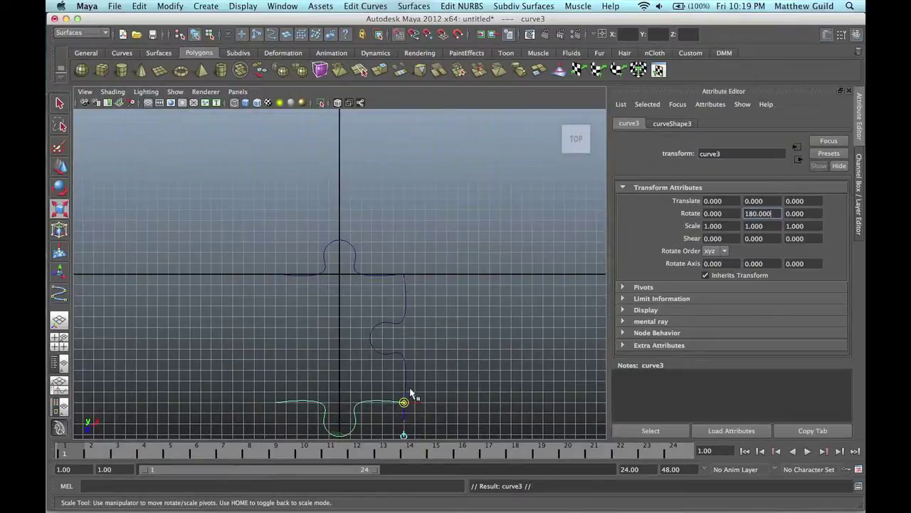
drag(427, 404, 278, 418)
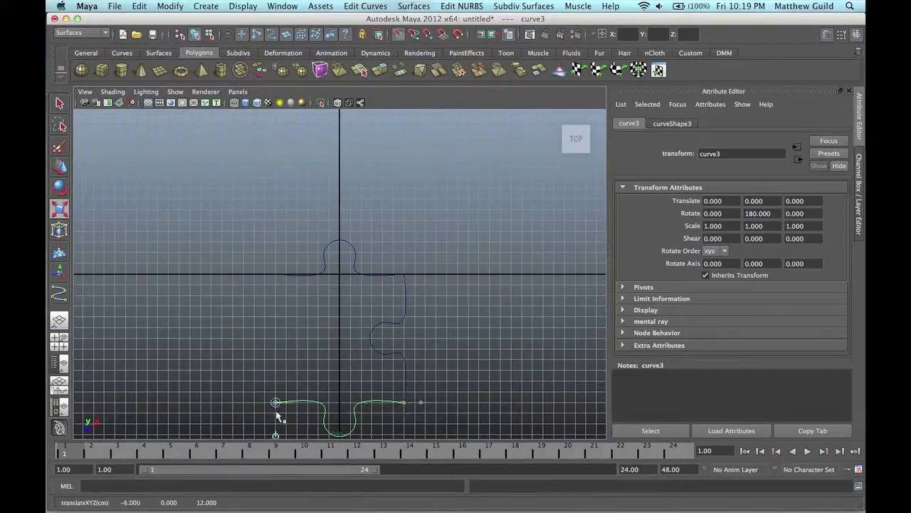
Step: Duplicate the bottom curve and rotate it 270° in Y to form the left side
key(d)
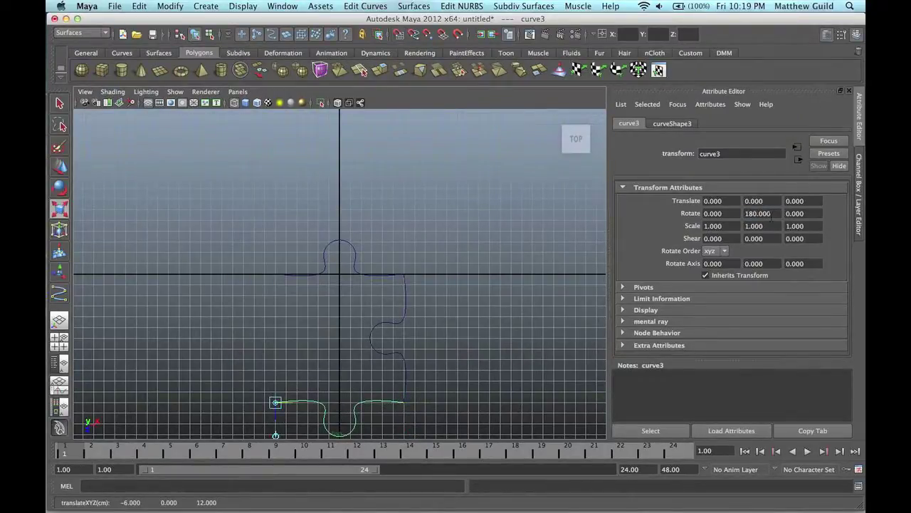
key(ctrl+d)
click(772, 215)
text(270)
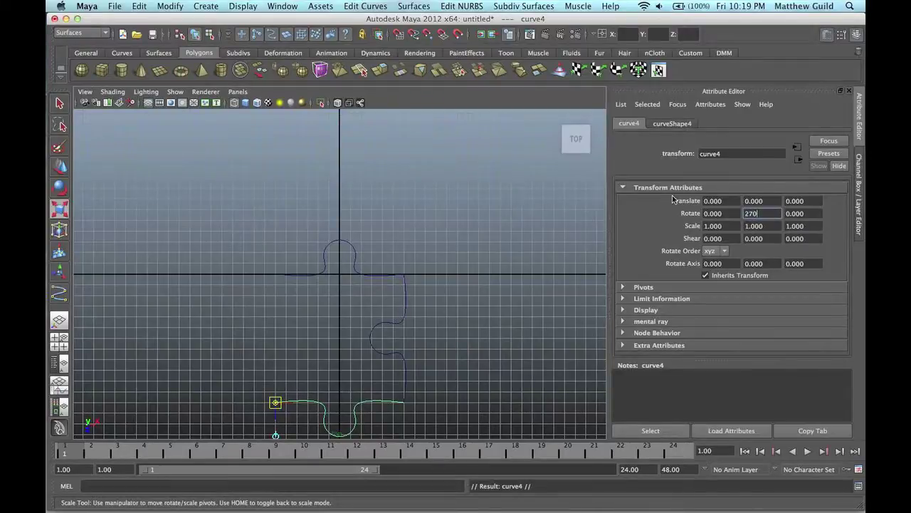
key(Return)
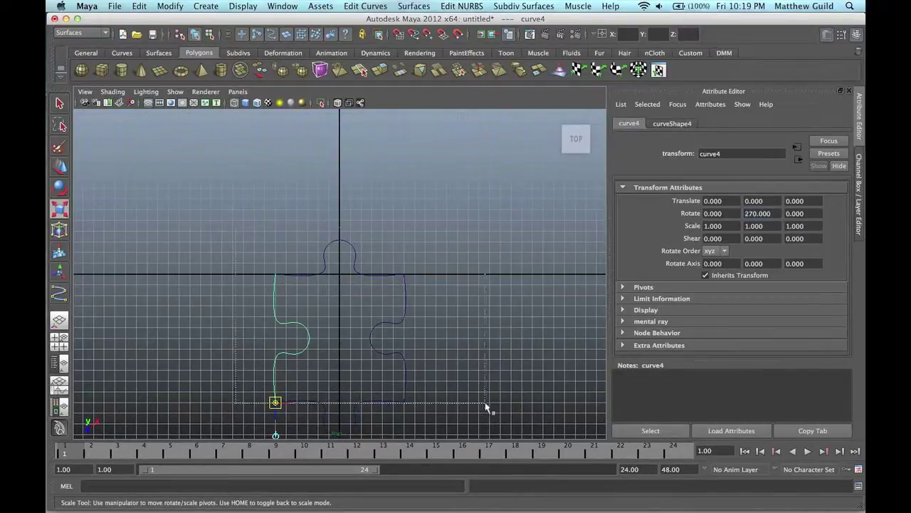
right_drag(324, 270, 356, 259)
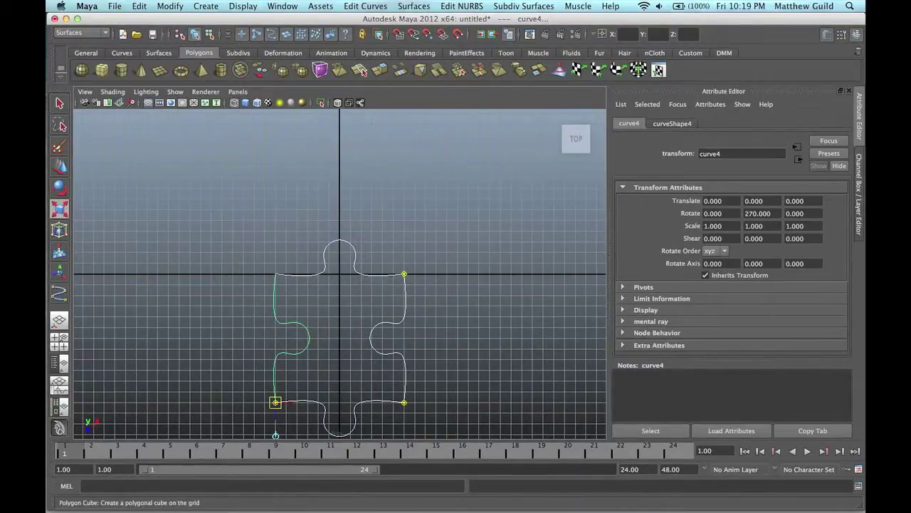
Step: Attach the edge curves with Connect into one closed curve1 and reselect it
click(85, 33)
click(71, 57)
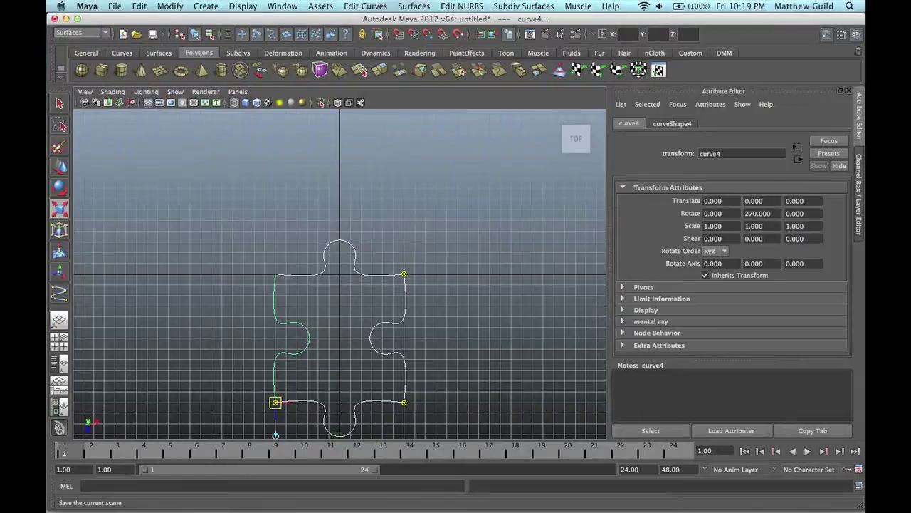
click(370, 6)
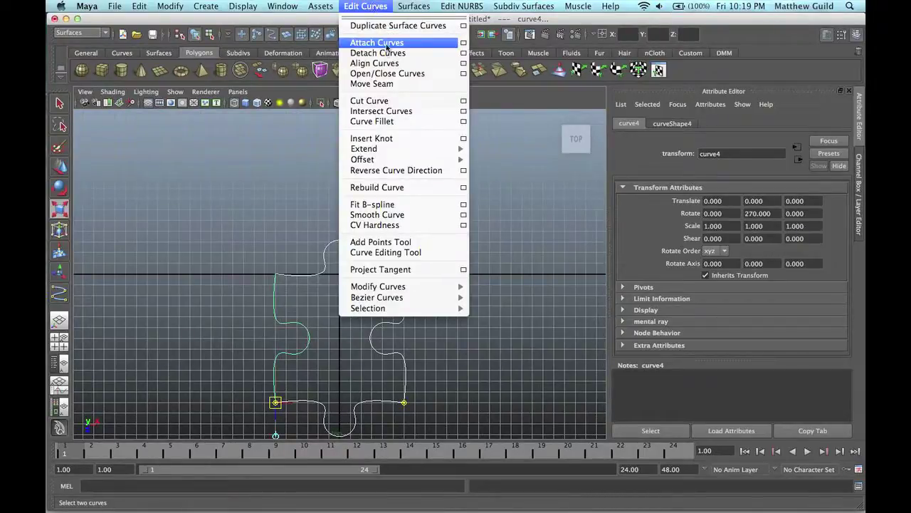
click(463, 43)
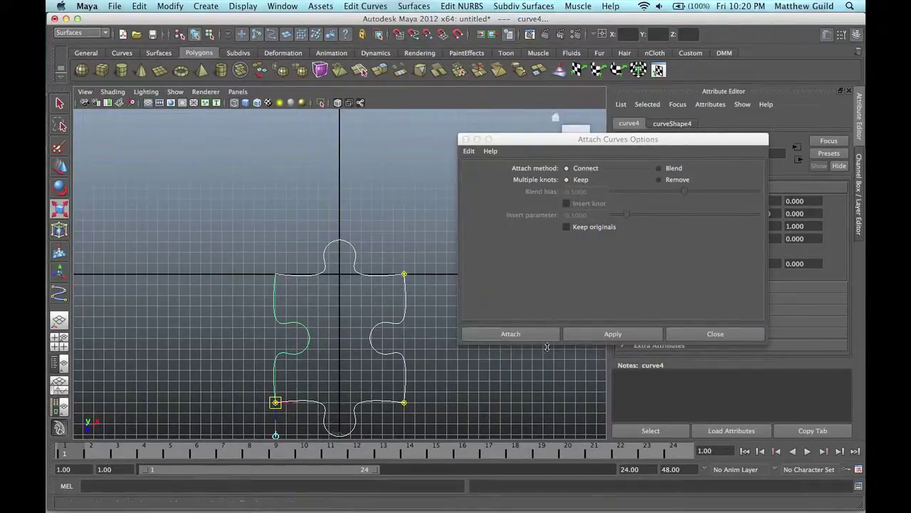
click(531, 339)
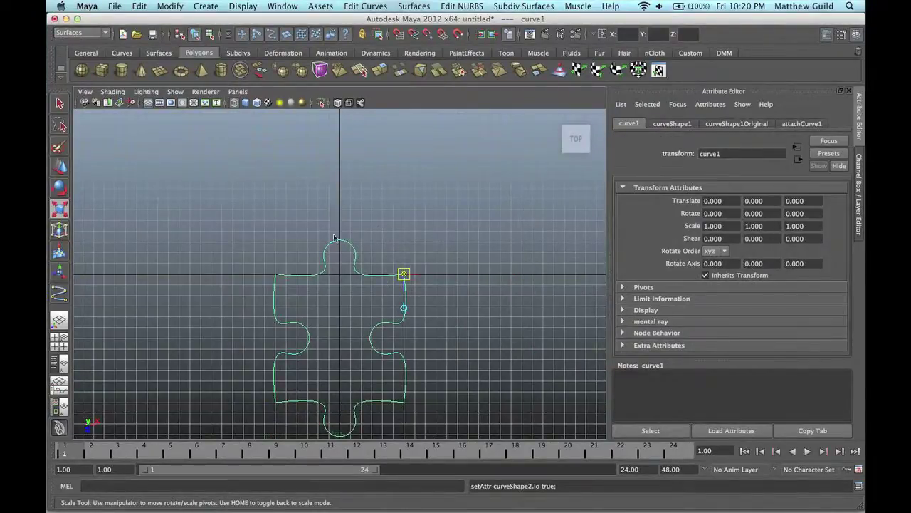
click(383, 436)
click(318, 273)
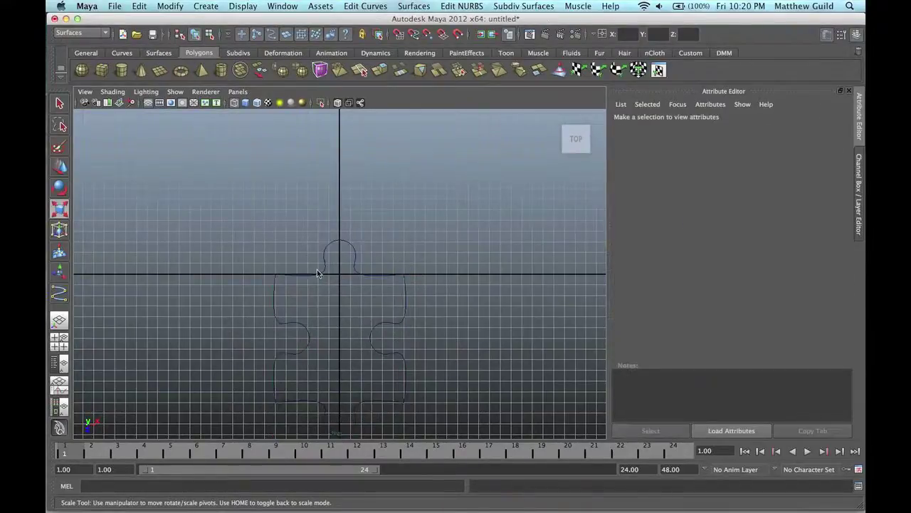
click(319, 273)
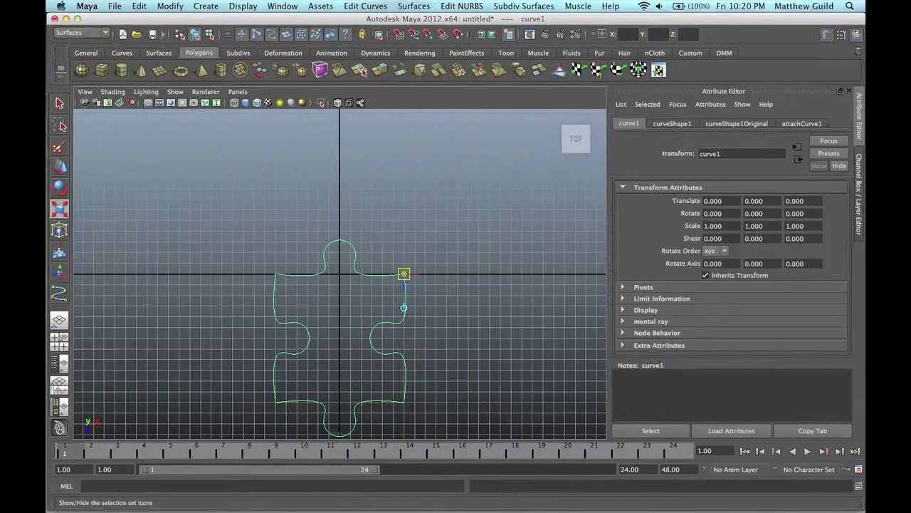
click(139, 6)
Step: Delete the merged curve's history and center its pivot
mouse_move(213, 150)
click(324, 150)
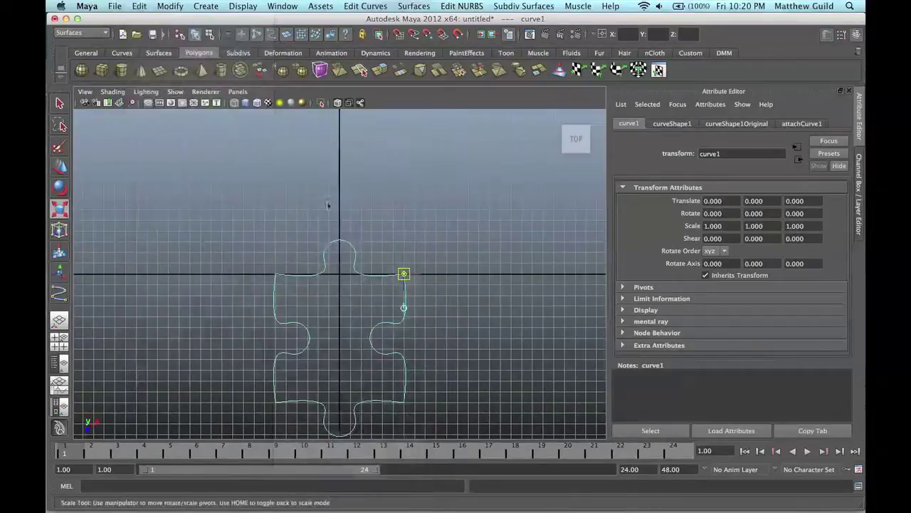
key(space)
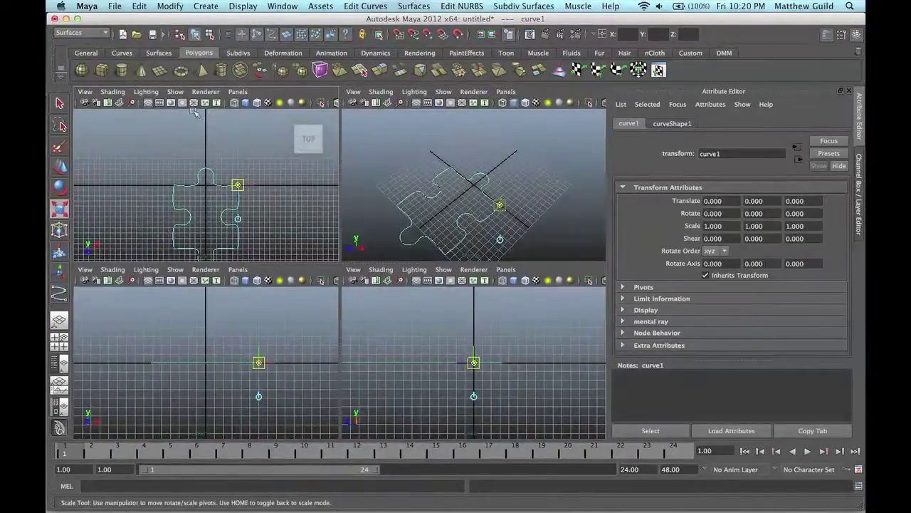
click(173, 6)
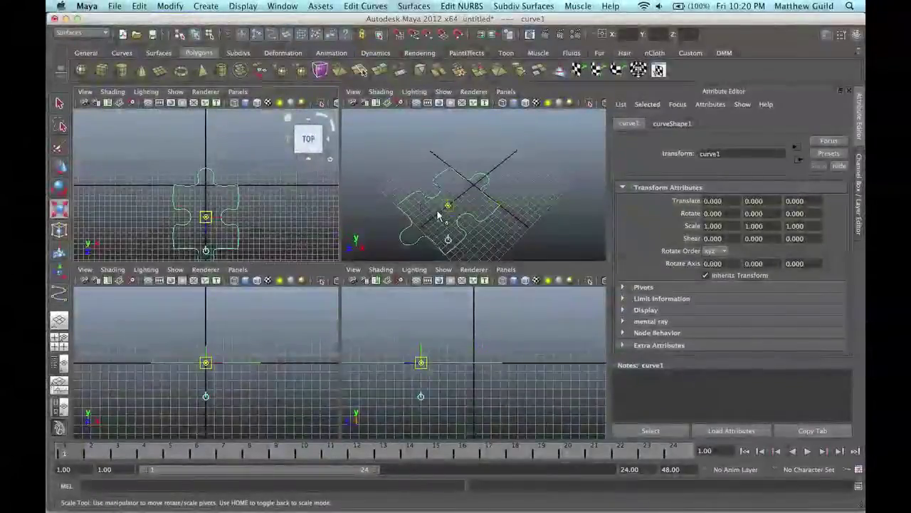
drag(441, 208, 460, 213)
key(ctrl+z)
key(ctrl+z)
Step: Move the curve to Translate Z -6 and reselect it in the full perspective view
key(w)
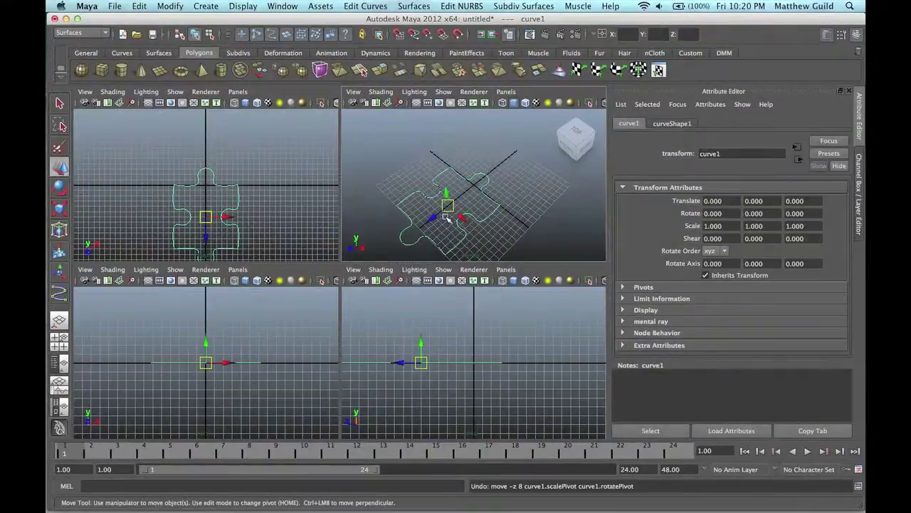
drag(435, 219, 417, 200)
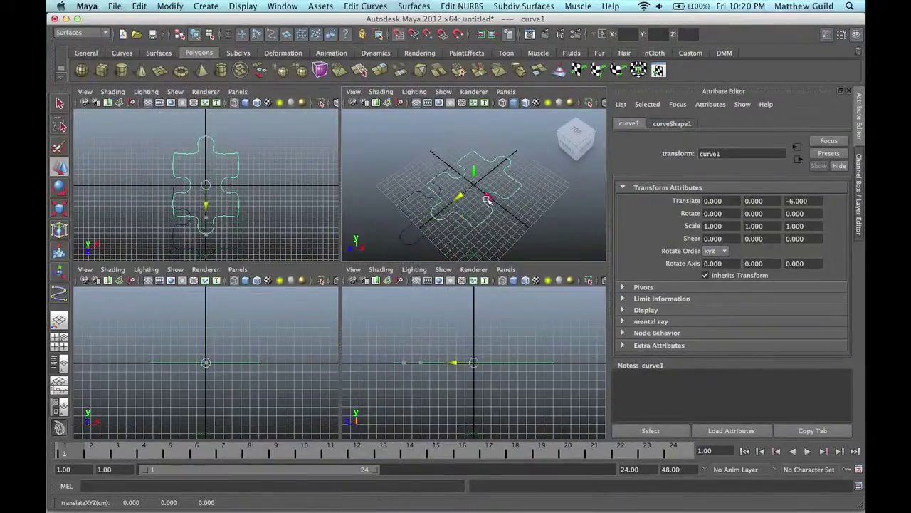
click(417, 199)
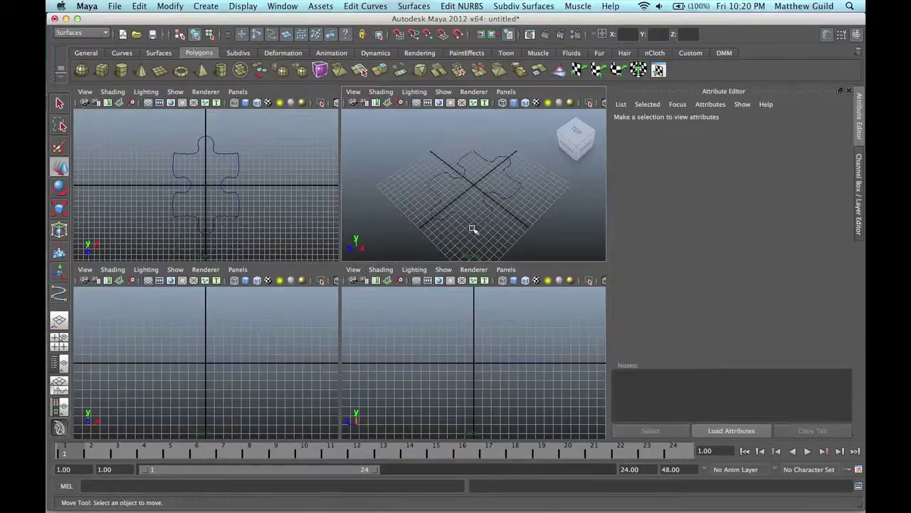
key(space)
click(346, 225)
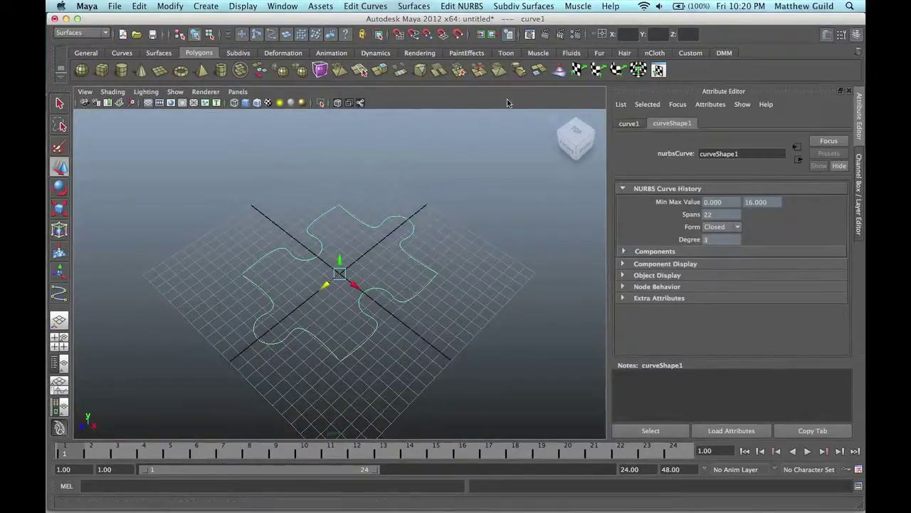
Step: Bevel Plus the curve into polygons with a Convex Out outer bevel and Sampling output
click(366, 5)
mouse_move(414, 6)
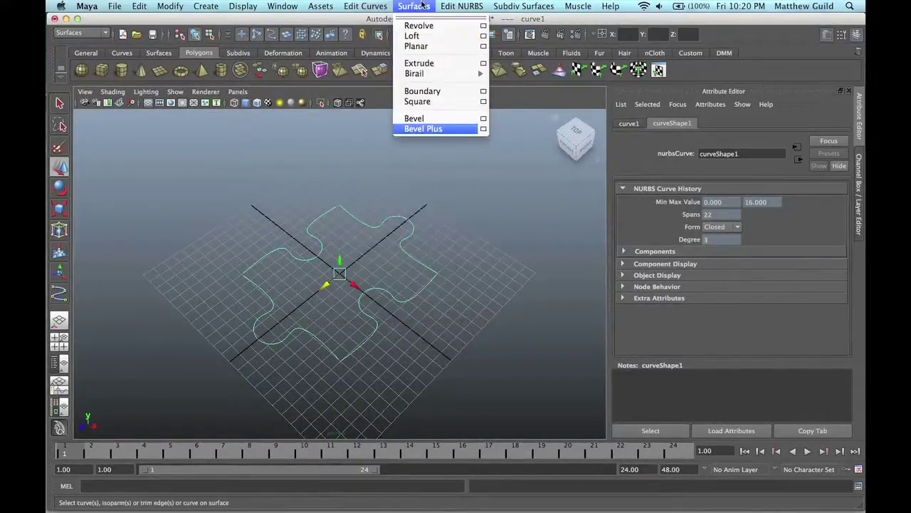
click(485, 129)
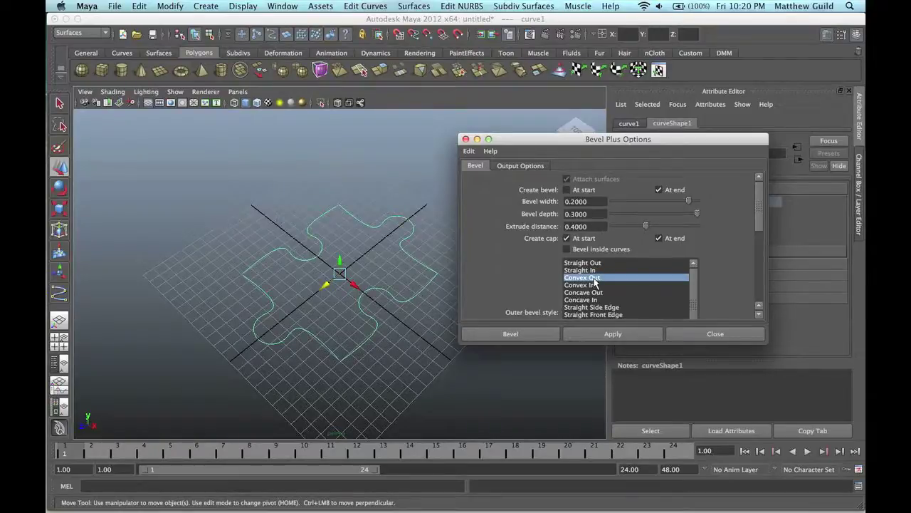
click(519, 166)
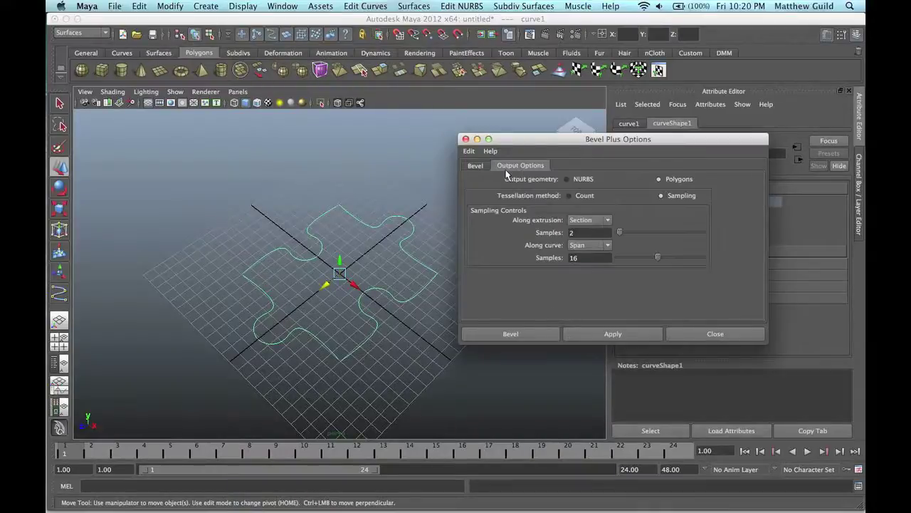
click(608, 334)
click(667, 334)
alt+drag(377, 333, 336, 325)
key(space)
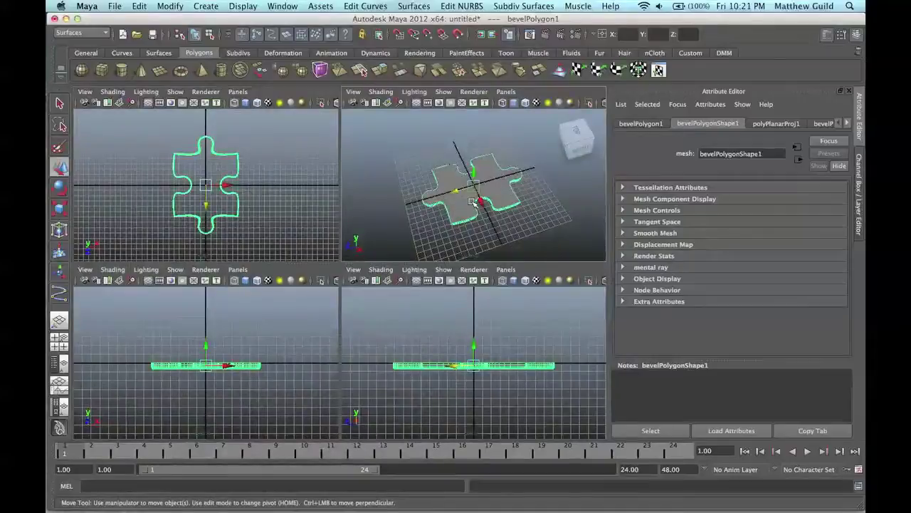
Step: Snap bevelPolygon1's pivot to its lower-right corner at X 6, Z 6 and duplicate it
key(space)
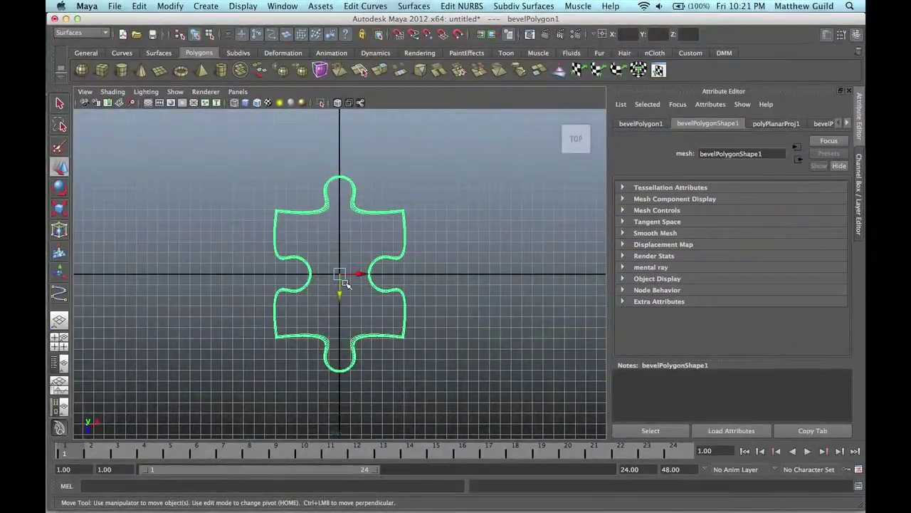
key(Home)
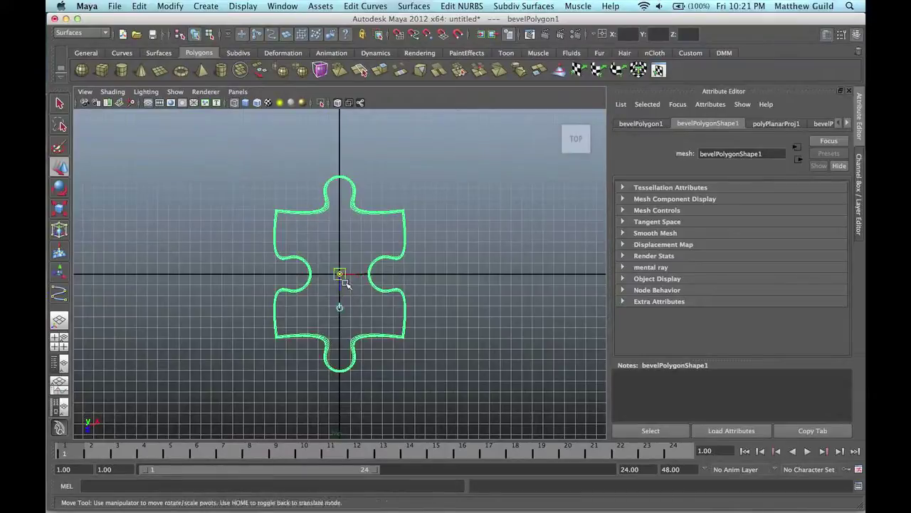
drag(341, 276, 402, 342)
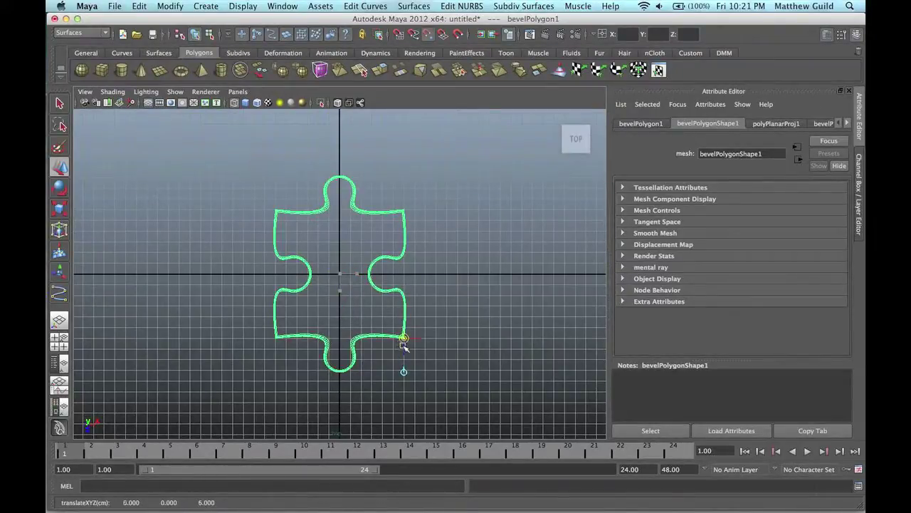
key(Home)
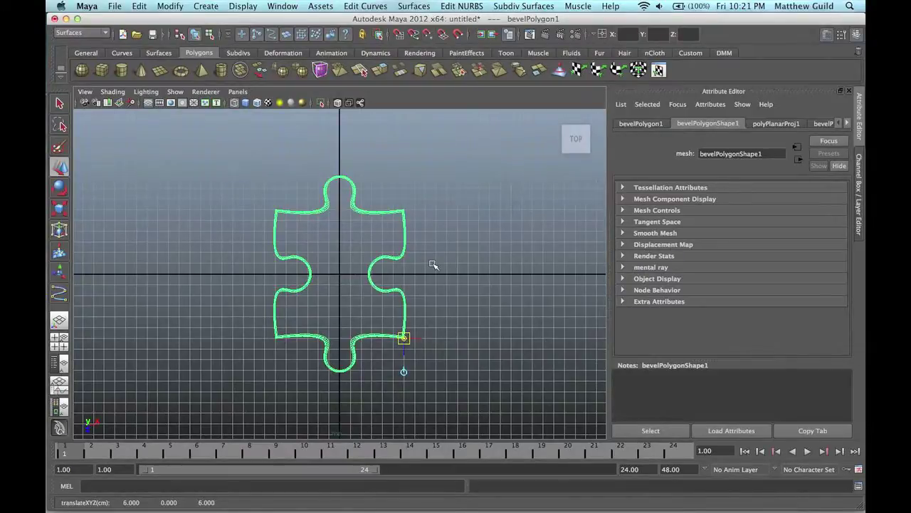
key(ctrl+d)
Step: Rotate the copied piece 90° in Y and select the rotated lower piece
click(664, 125)
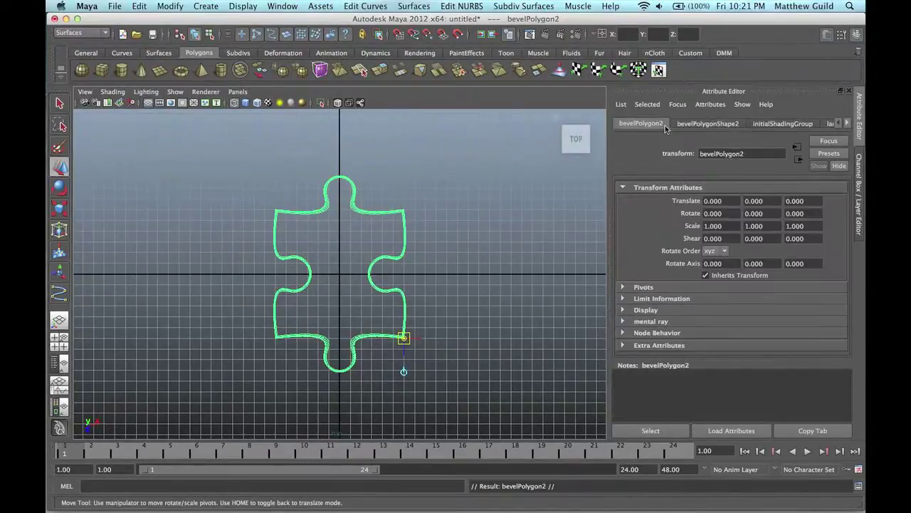
click(753, 213)
text(90)
key(Return)
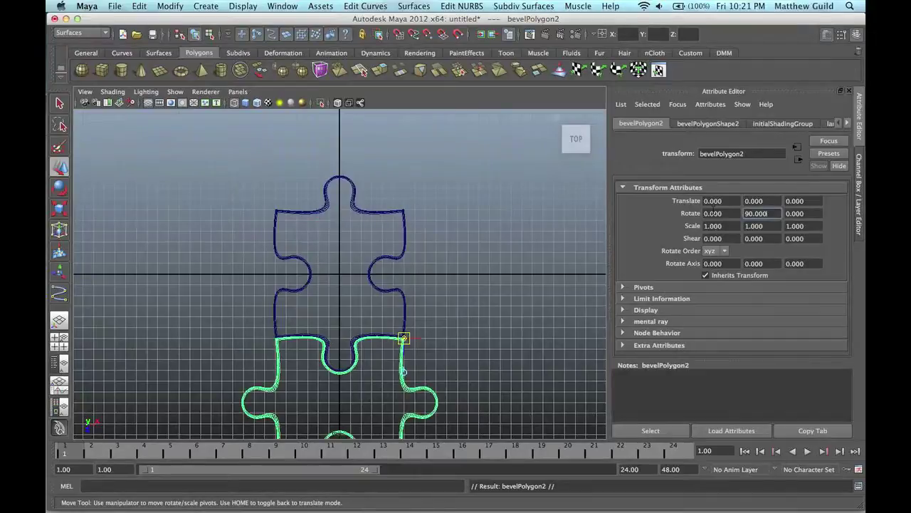
scroll(487, 268, down, 3)
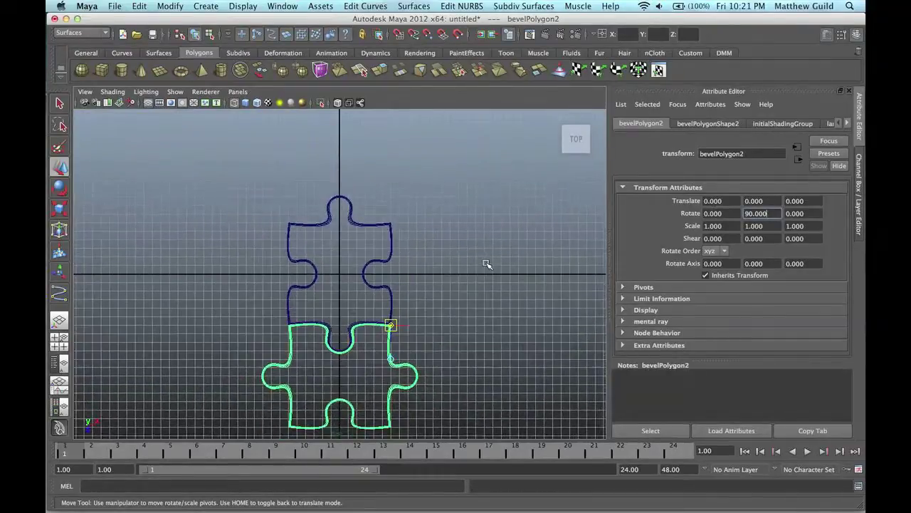
click(354, 345)
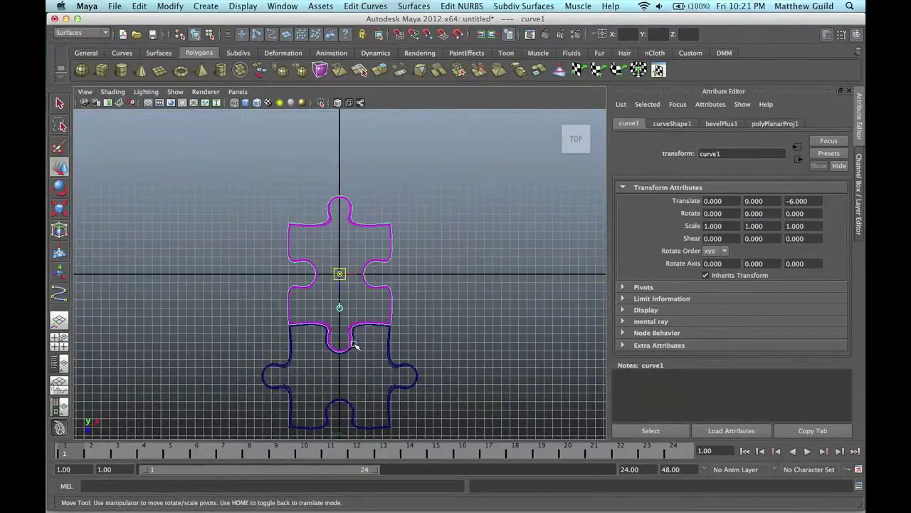
click(386, 342)
click(391, 349)
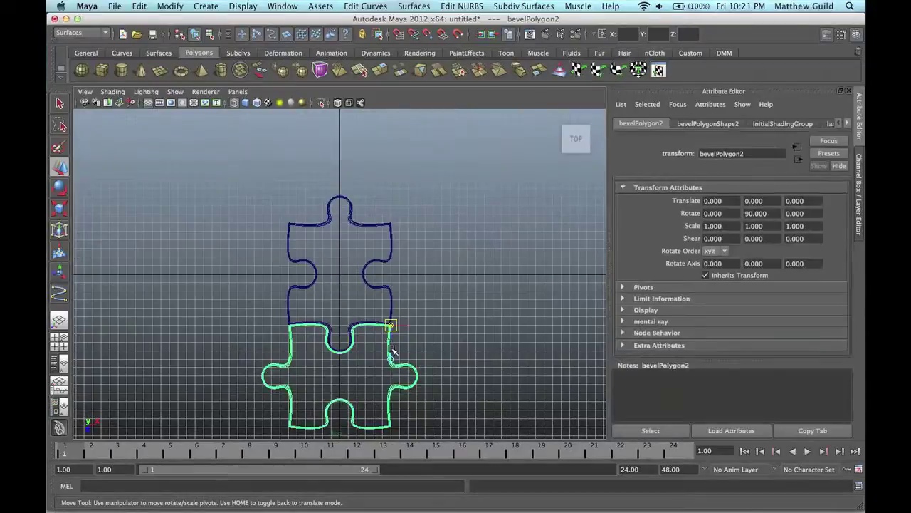
Step: Set that piece to 180° Y, then add another copy rotated to 270°
click(759, 213)
text(180)
key(Return)
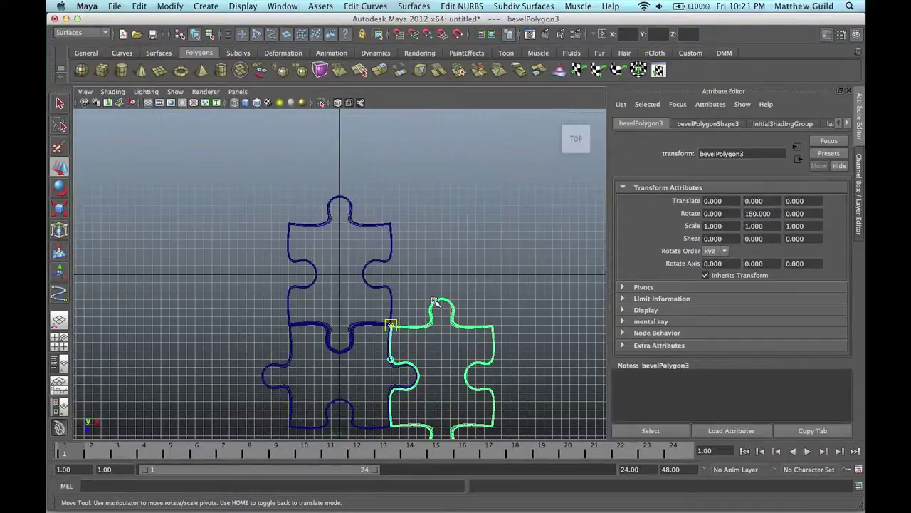
key(ctrl+d)
click(758, 213)
text(2)
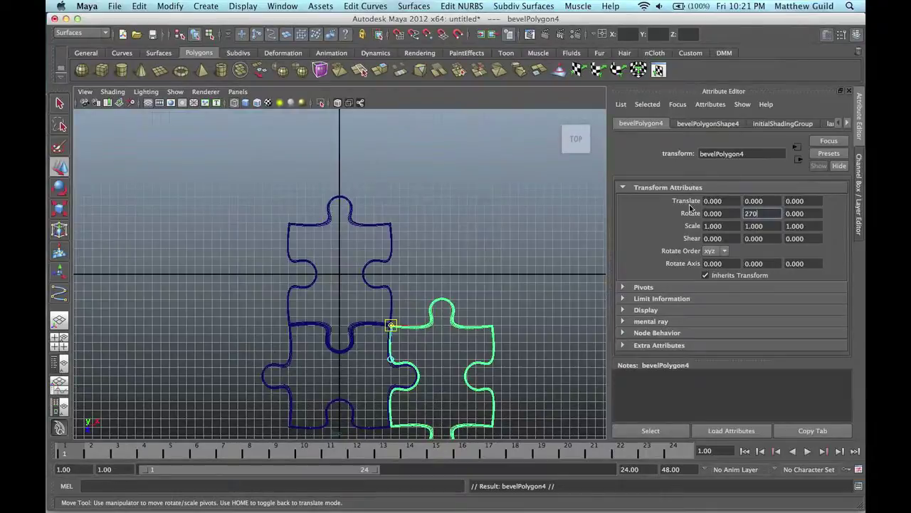
text(70)
key(Return)
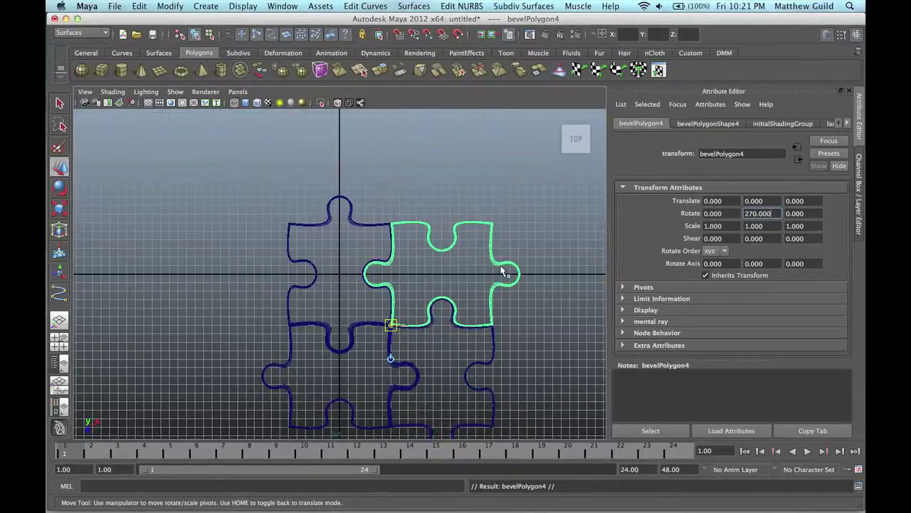
click(426, 278)
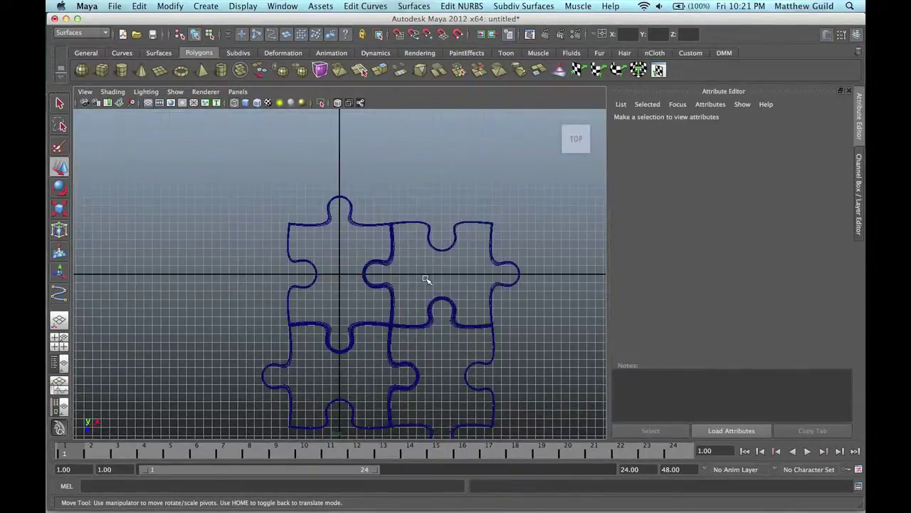
Step: Select all four puzzle pieces in the maximized perspective view and assign them a new Lambert material
key(space)
alt+drag(421, 244, 359, 284)
key(space)
drag(240, 250, 372, 356)
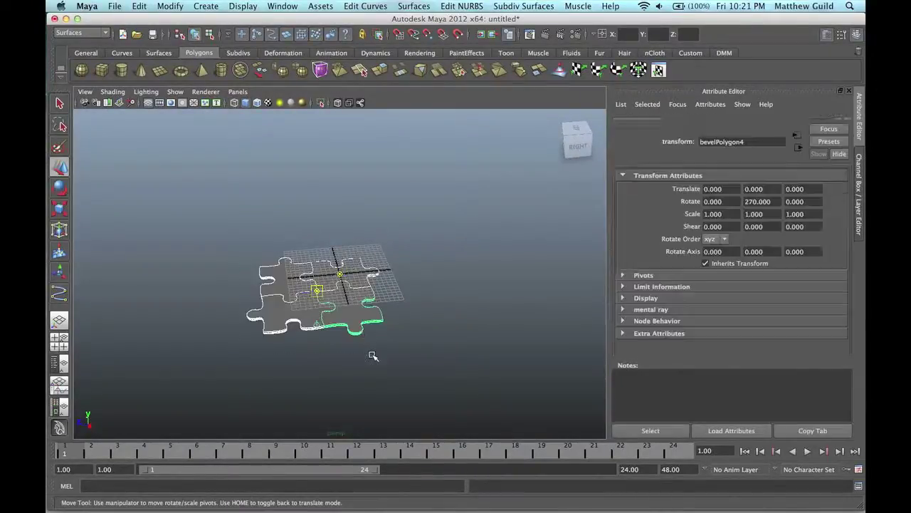
right_drag(354, 318, 439, 435)
alt+drag(372, 335, 378, 332)
Step: Switch the menu set to Polygons
drag(533, 11, 535, 13)
click(84, 34)
click(78, 43)
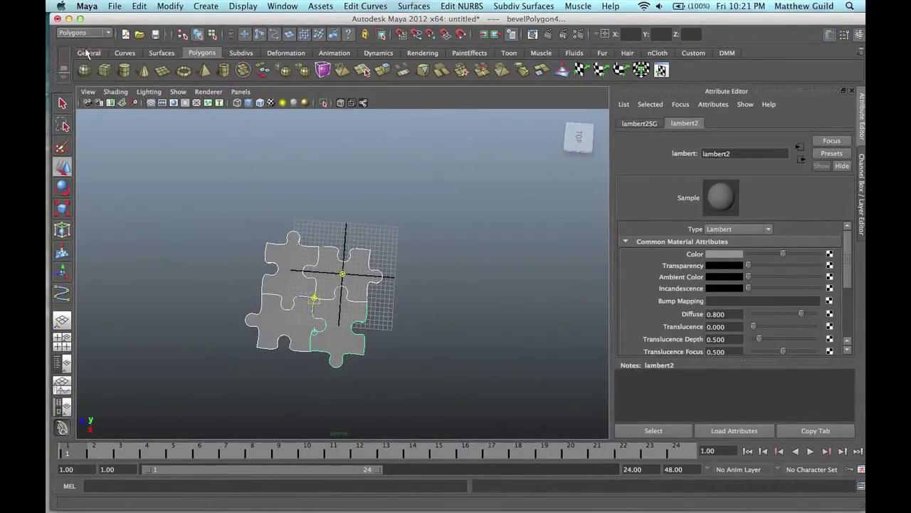
Step: Create a Y-axis planar mapping (polyPlanarProj5) across all four puzzle pieces
click(597, 8)
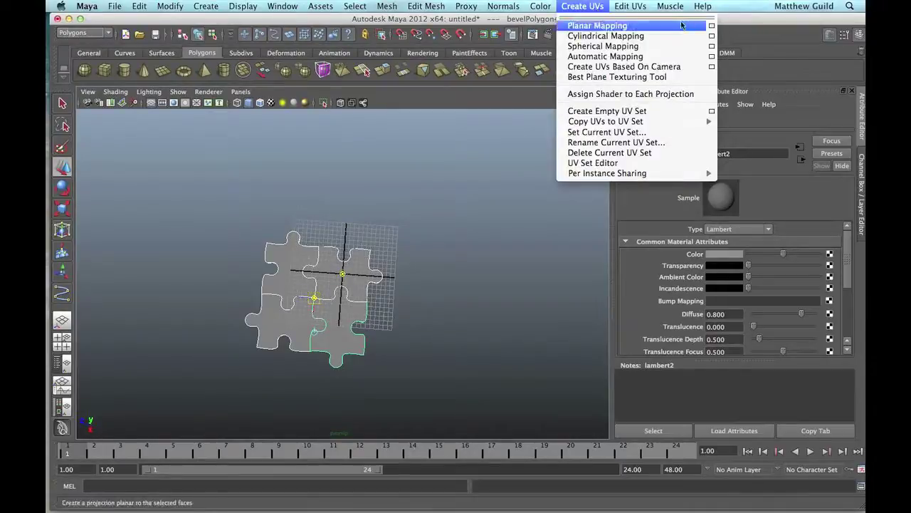
click(714, 28)
alt+drag(357, 294, 359, 228)
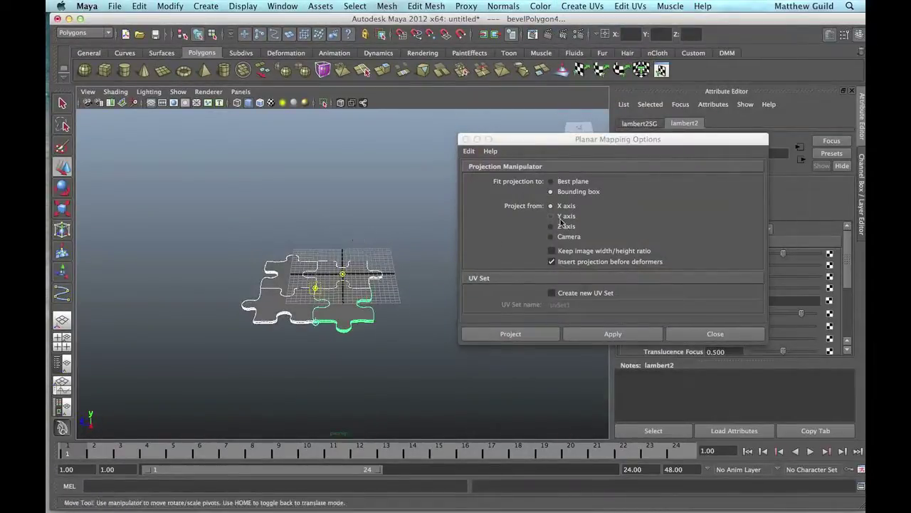
click(550, 215)
click(534, 339)
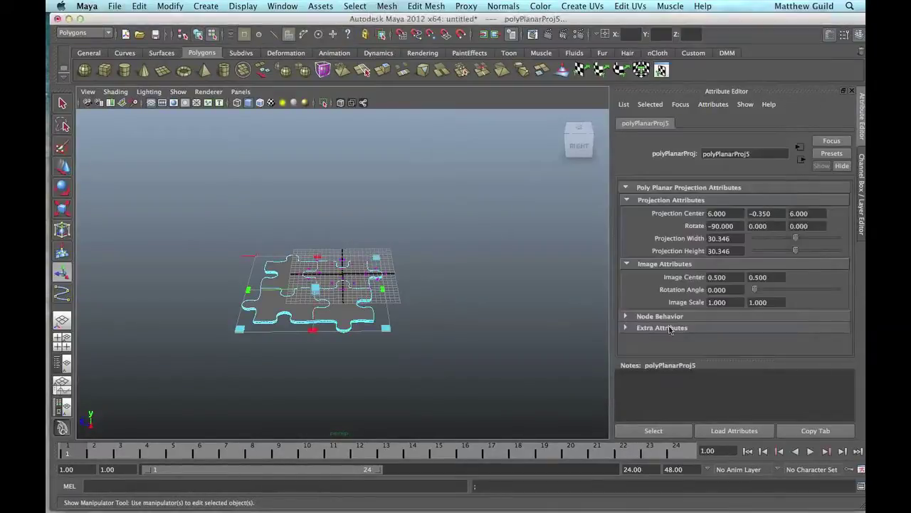
click(631, 6)
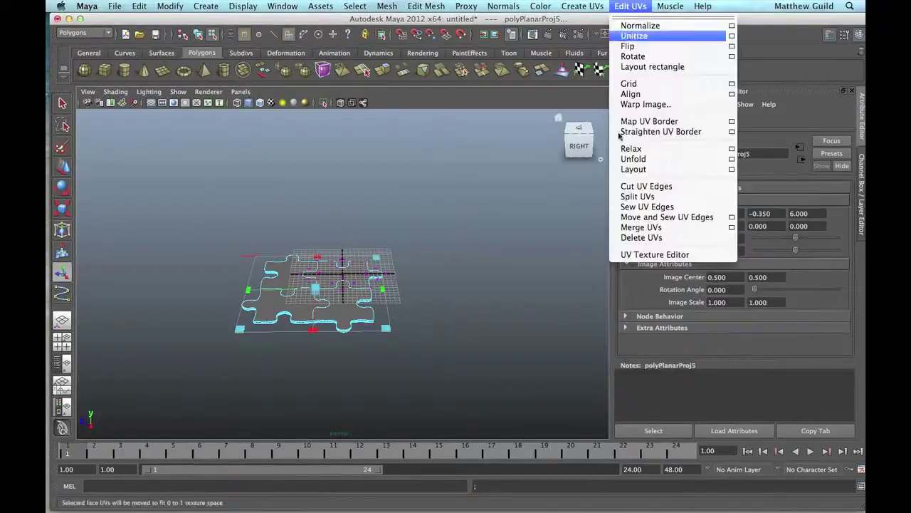
click(639, 255)
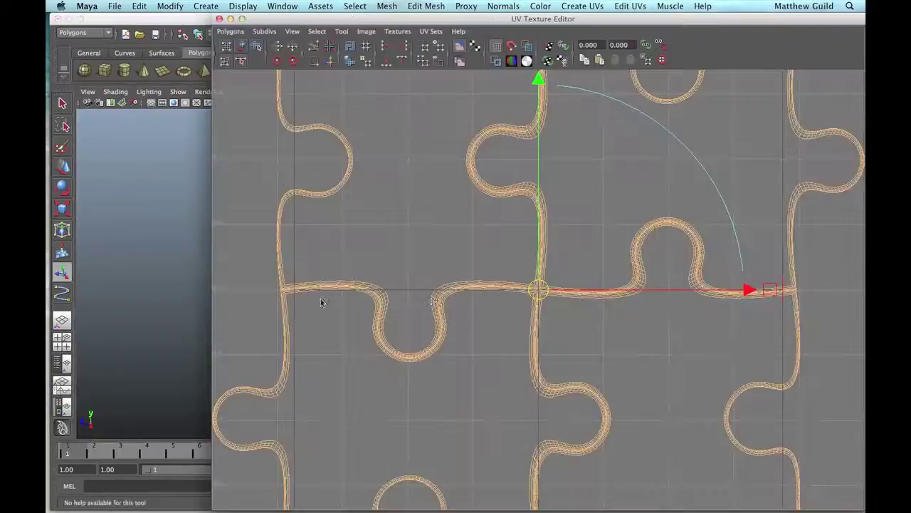
scroll(455, 265, down, 5)
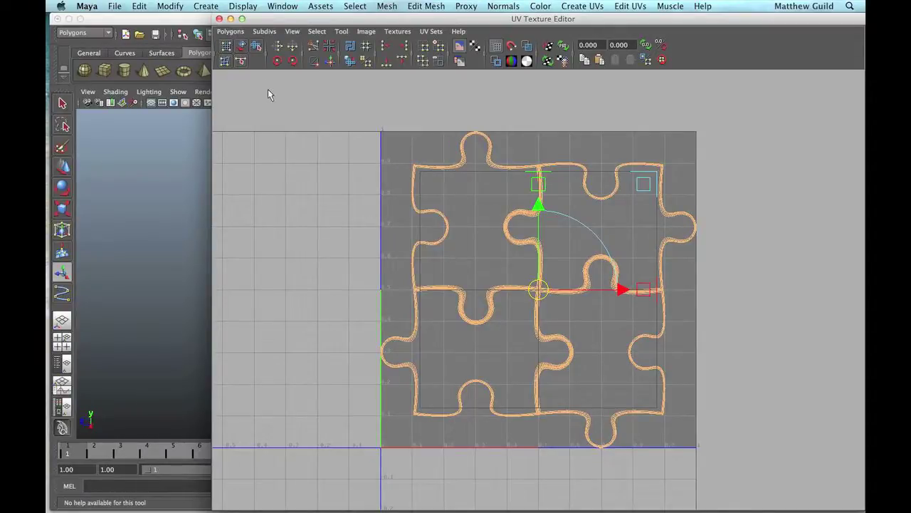
click(219, 19)
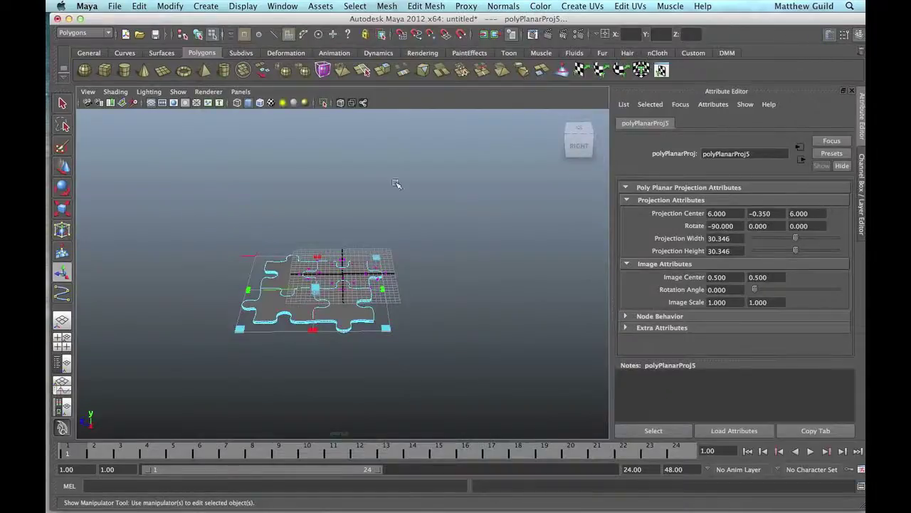